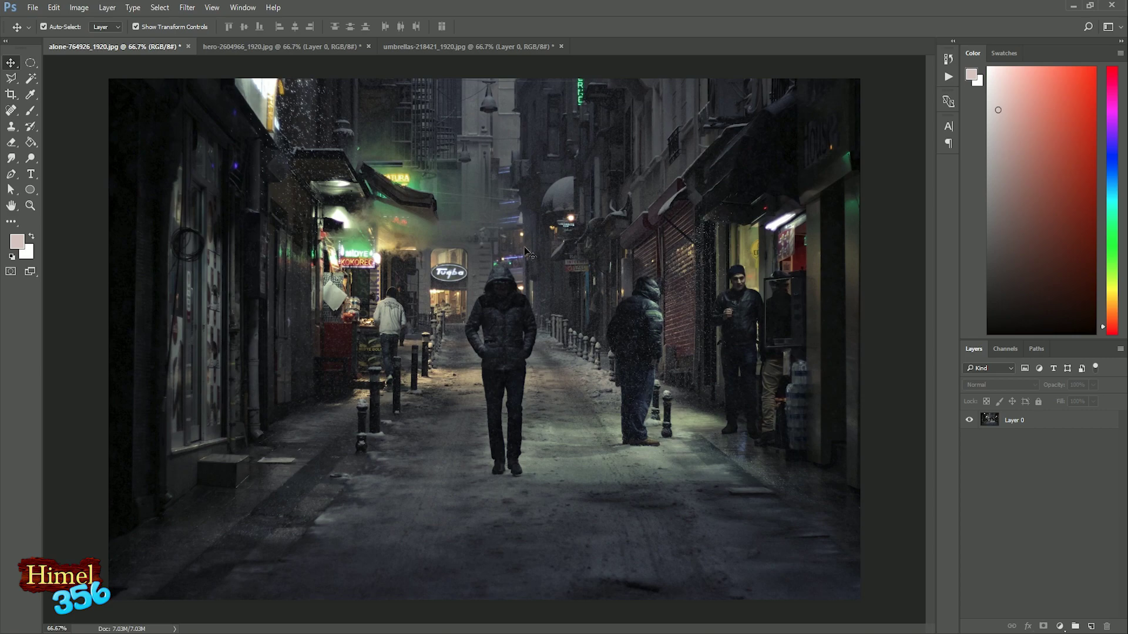
- Select Layer 0 and open the Filter menu's Blur filters
{"action": "left_click", "coordinate": [1036, 427]}
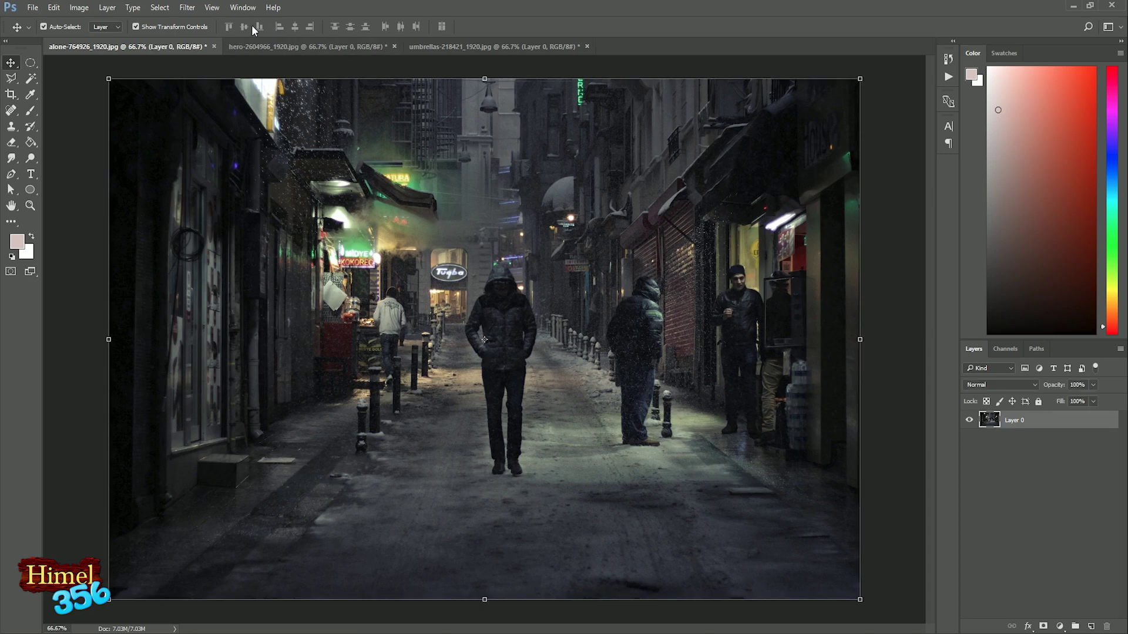
{"action": "left_click", "coordinate": [188, 9]}
{"action": "mouse_move", "coordinate": [256, 142]}
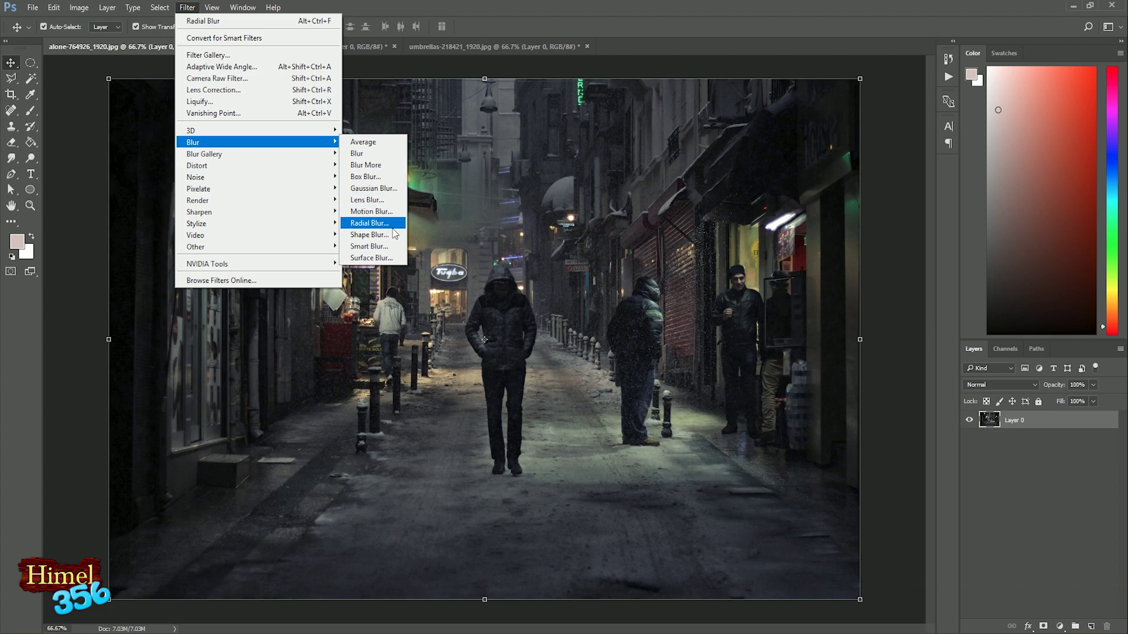
{"action": "left_click", "coordinate": [393, 227]}
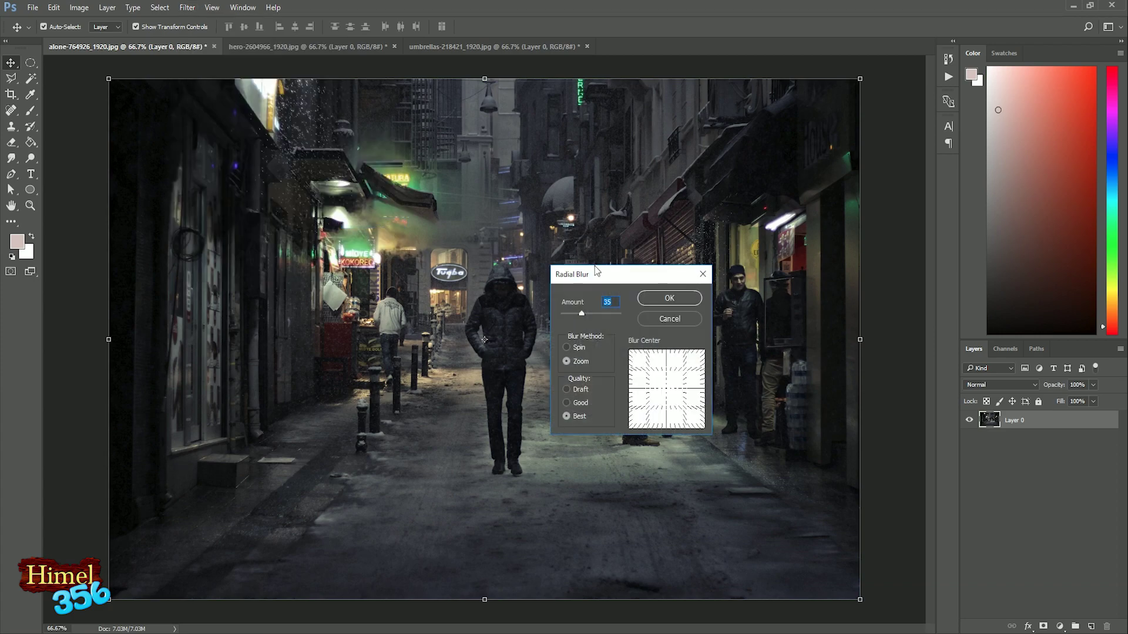
{"action": "left_click_drag", "start_coordinate": [597, 271], "coordinate": [617, 197]}
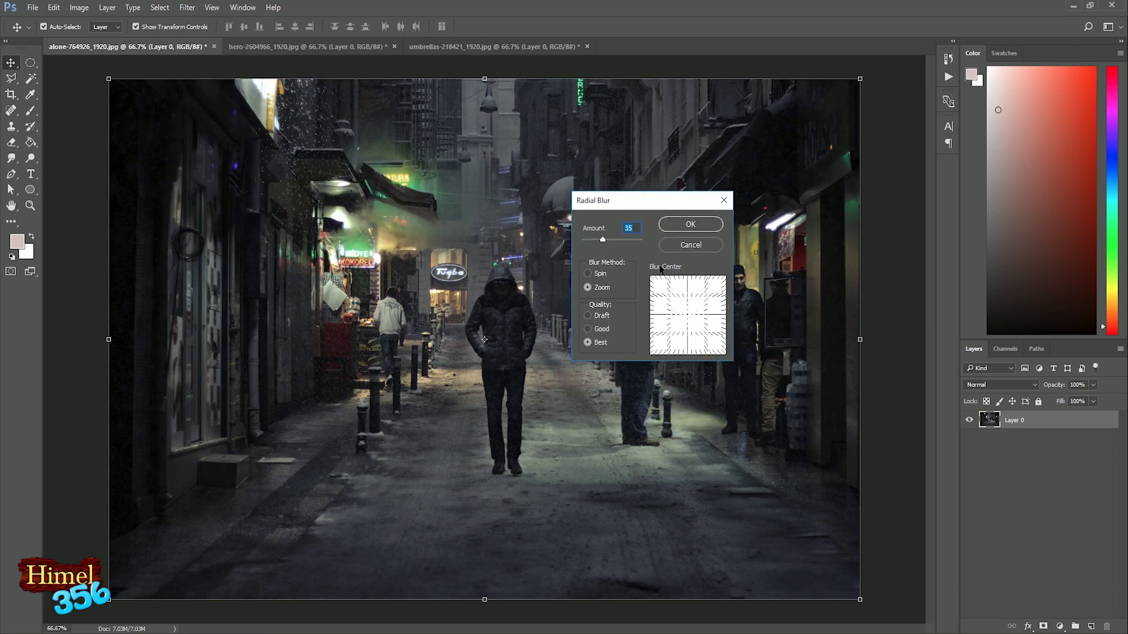
{"action": "left_click_drag", "start_coordinate": [603, 244], "coordinate": [589, 242]}
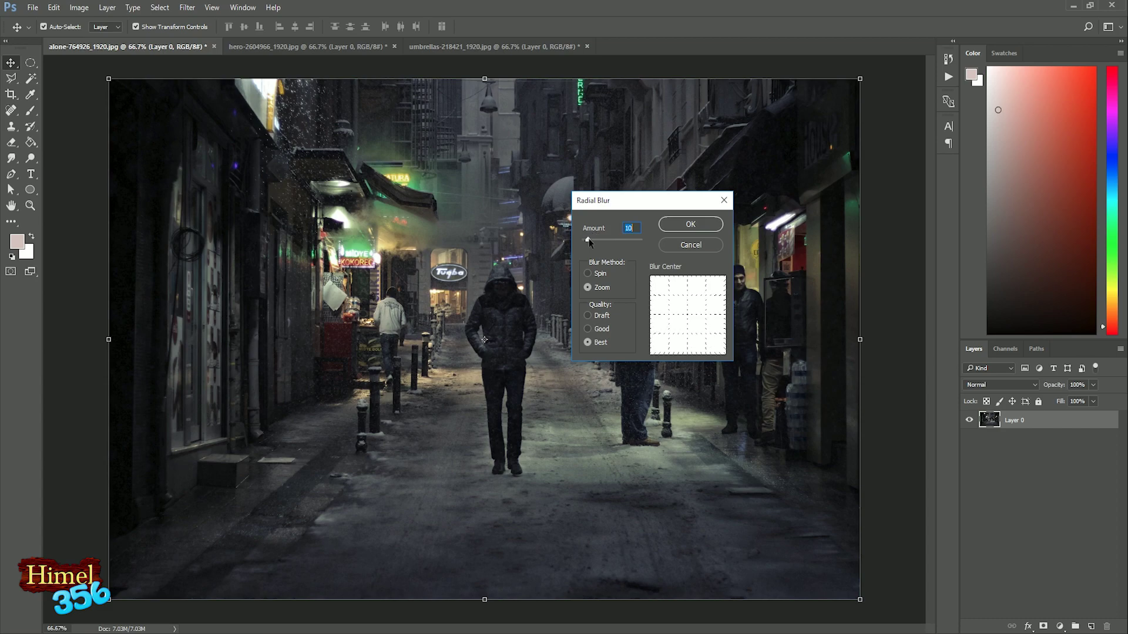
{"action": "left_click", "coordinate": [589, 274]}
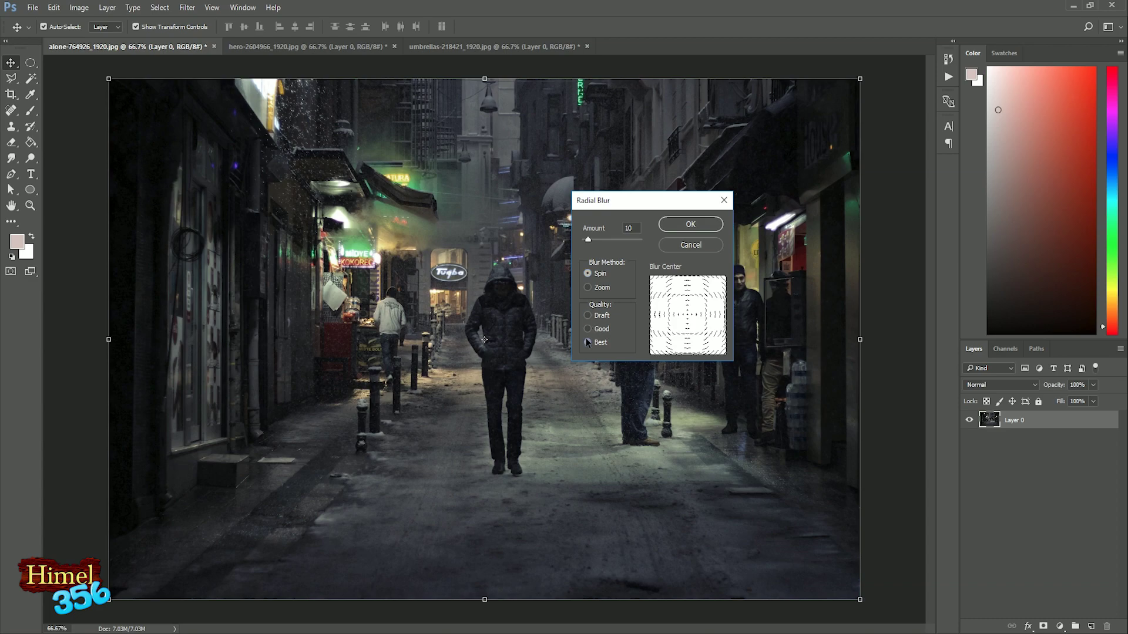
{"action": "left_click_drag", "start_coordinate": [587, 240], "coordinate": [603, 243]}
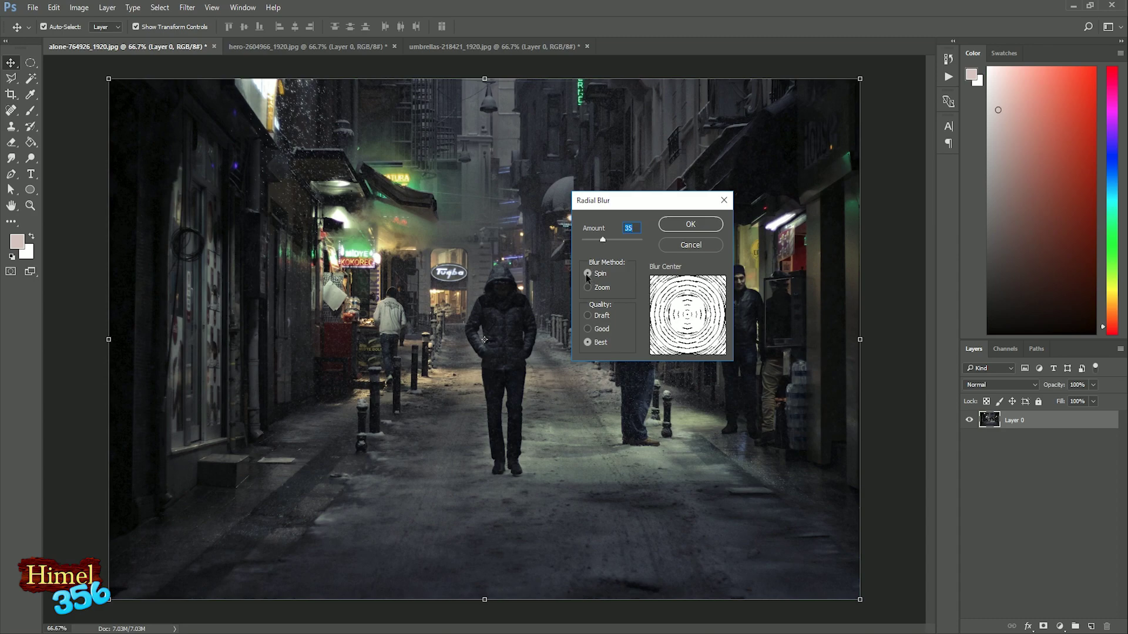
{"action": "left_click", "coordinate": [589, 287]}
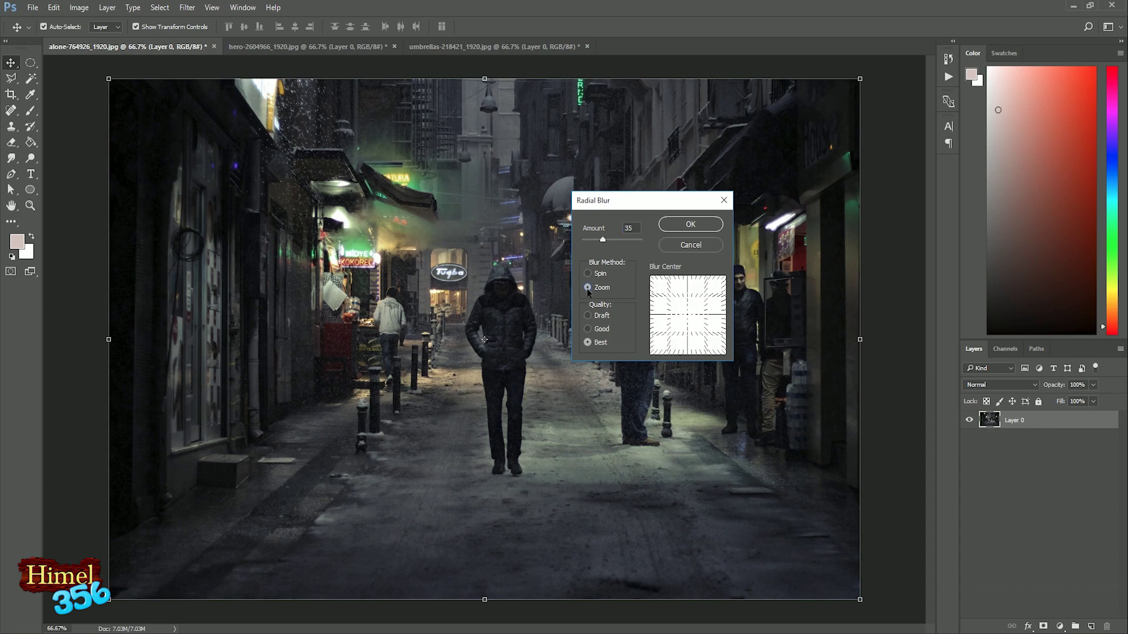
{"action": "left_click", "coordinate": [705, 225]}
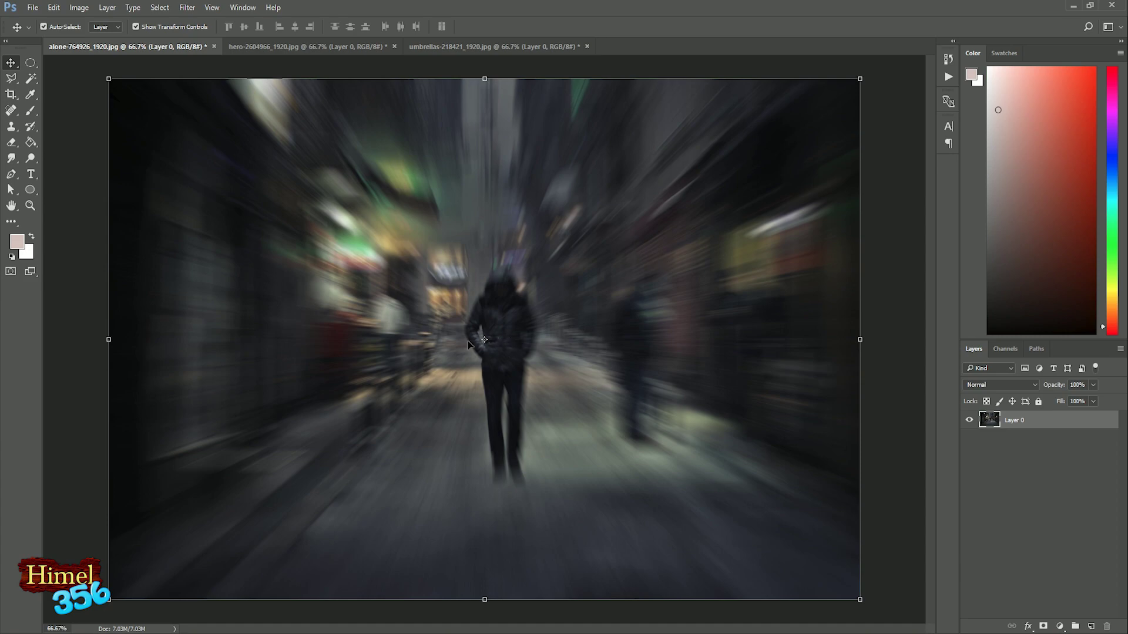
{"action": "key", "text": "ctrl+z"}
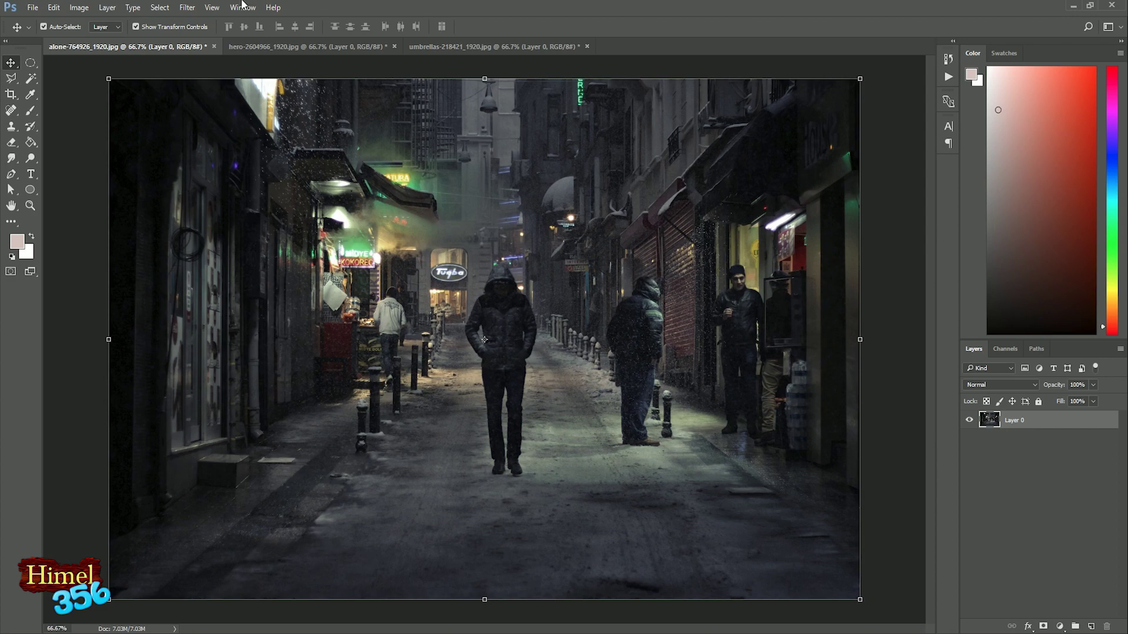
{"action": "left_click", "coordinate": [188, 8]}
{"action": "mouse_move", "coordinate": [193, 142]}
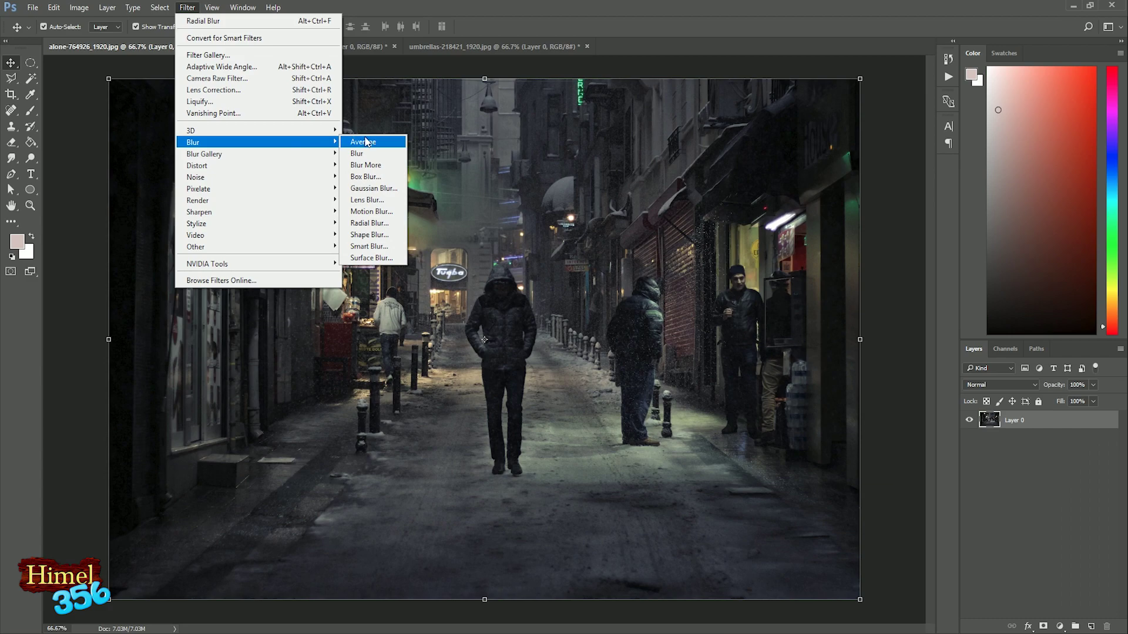
{"action": "left_click", "coordinate": [377, 226]}
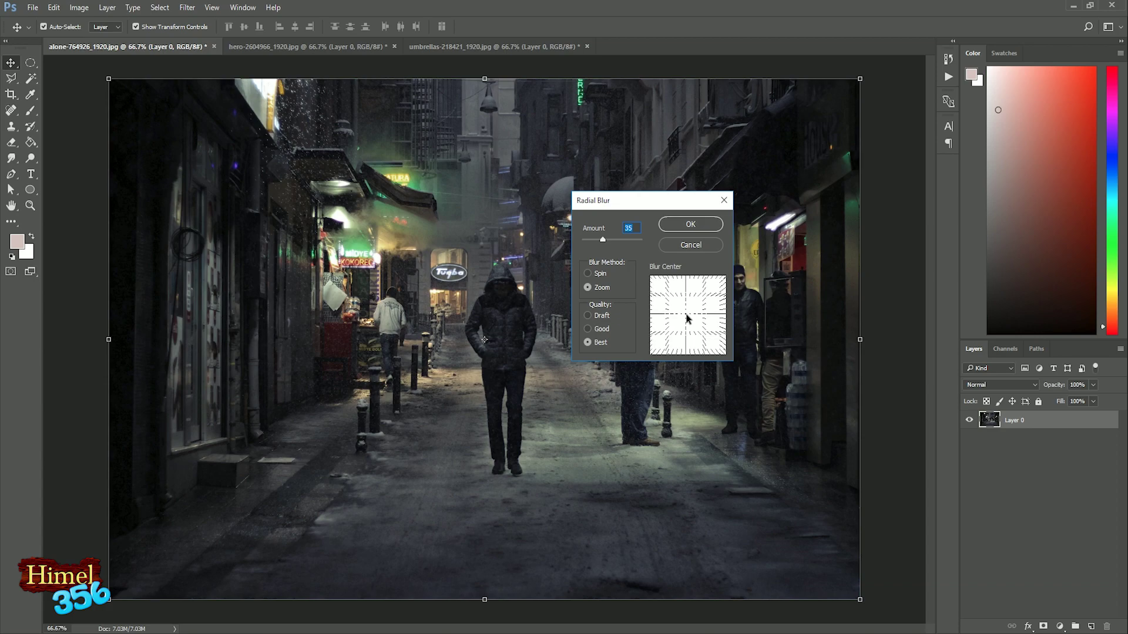
{"action": "left_click_drag", "start_coordinate": [688, 319], "coordinate": [666, 312]}
{"action": "left_click", "coordinate": [689, 227]}
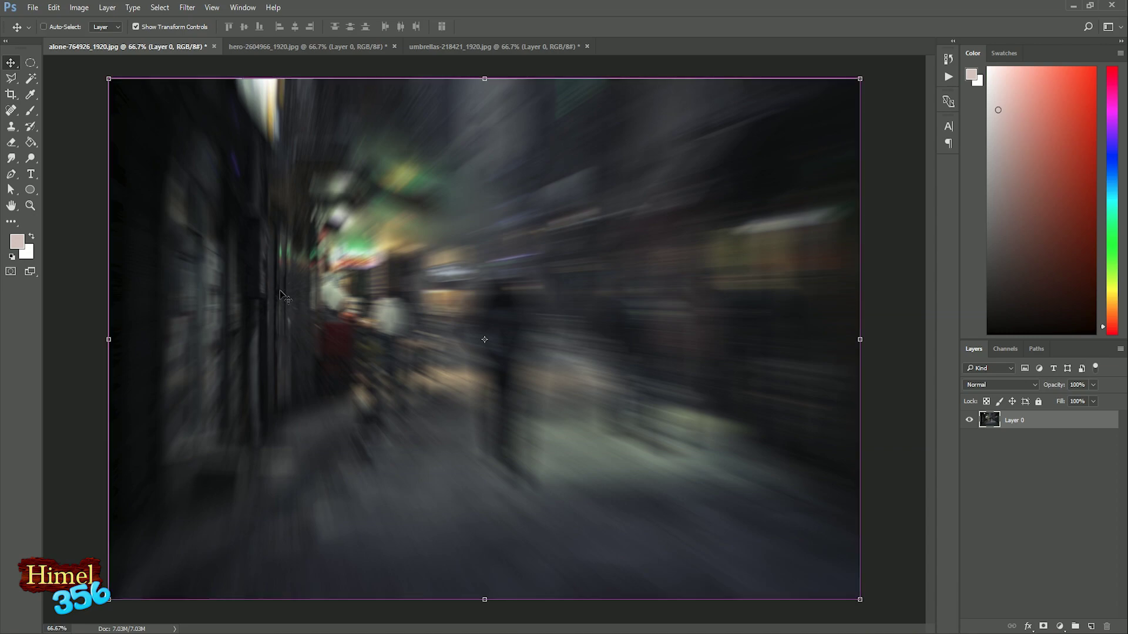
{"action": "key", "text": "ctrl+z"}
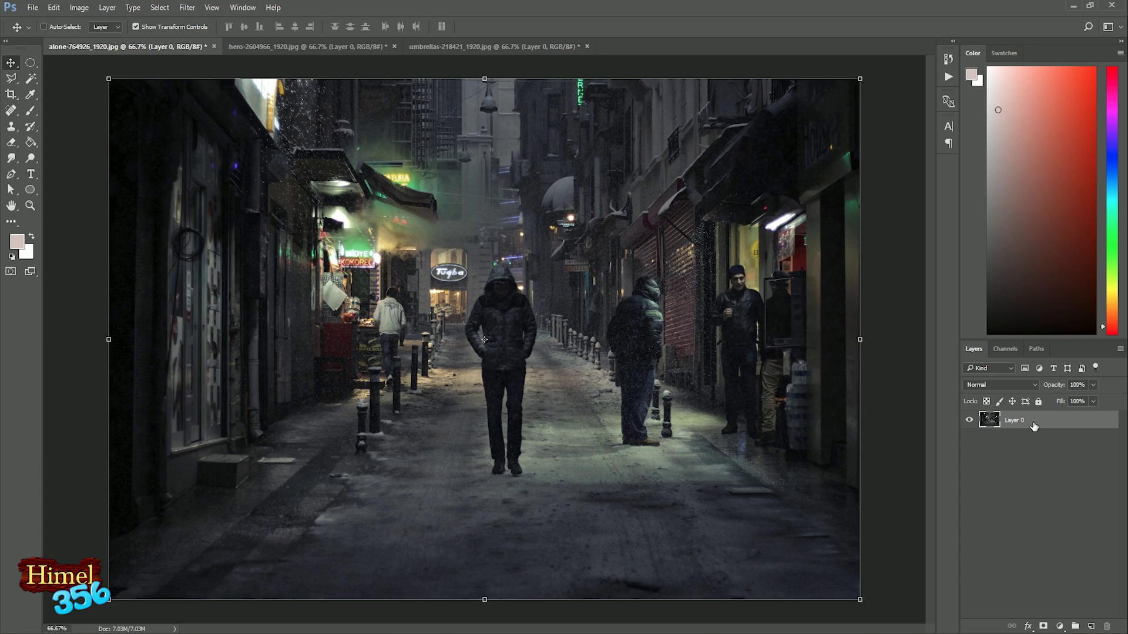
- Duplicate Layer 0 and give the copy an inverted black layer mask
{"action": "key", "text": "ctrl+j"}
{"action": "left_click", "coordinate": [1014, 438]}
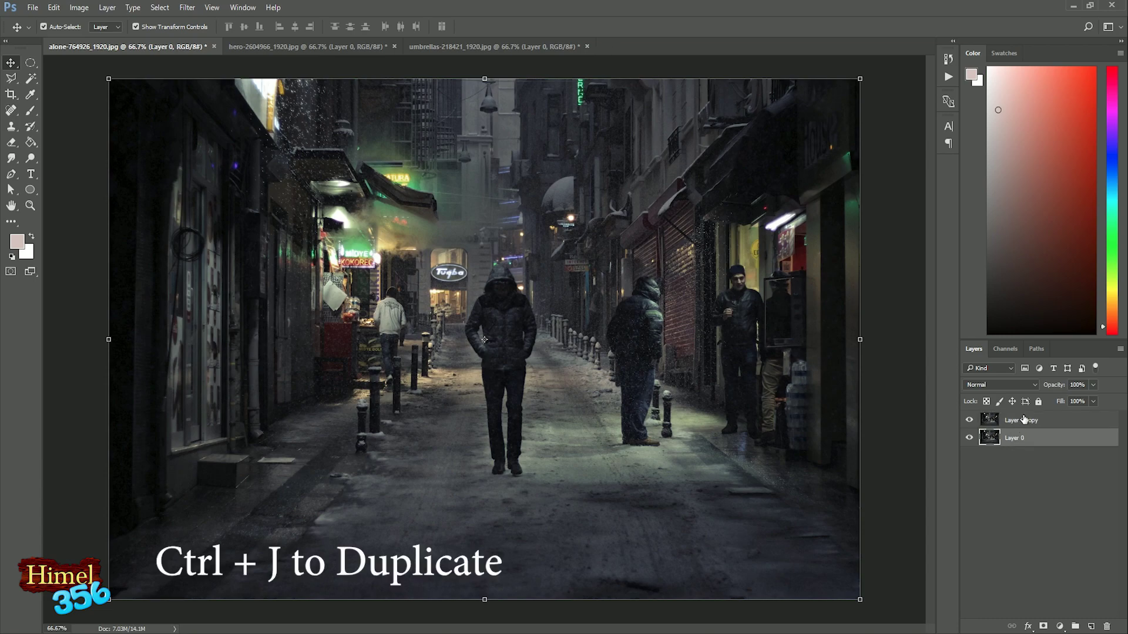
{"action": "left_click", "coordinate": [1043, 626]}
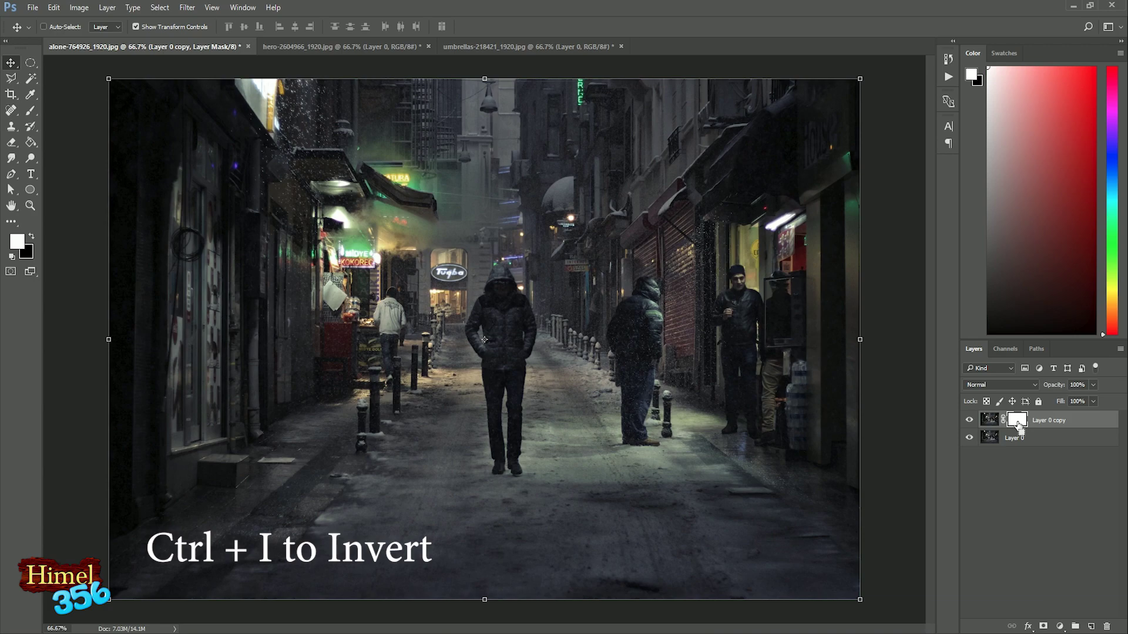
{"action": "key", "text": "ctrl+i"}
{"action": "left_click", "coordinate": [32, 112]}
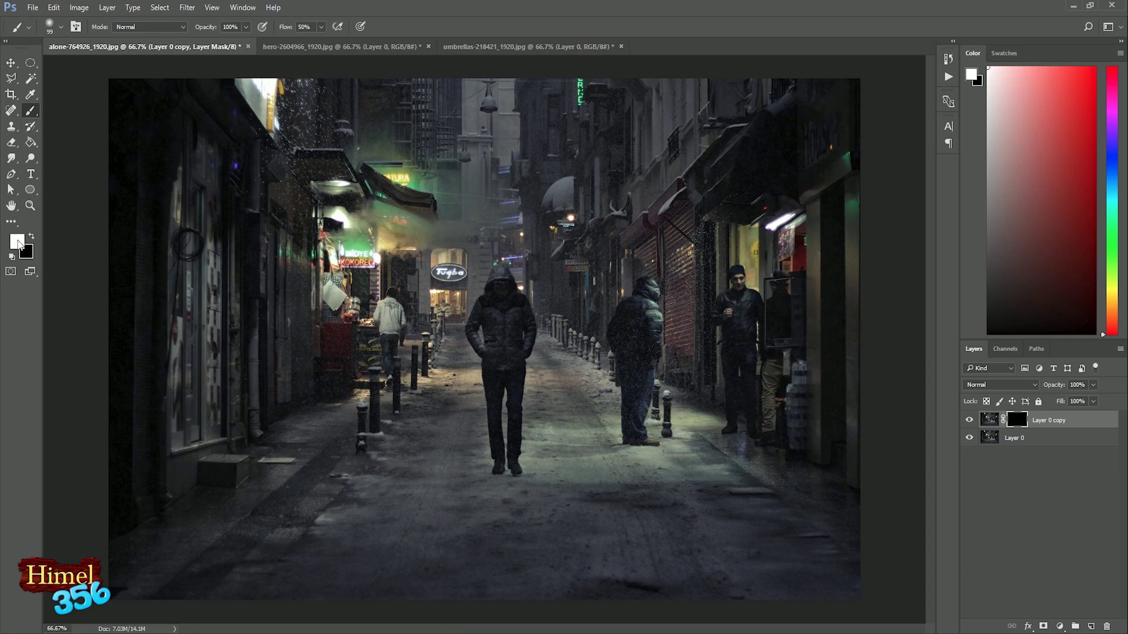
- Paint the hooded walker's figure in white on the copy's black mask
{"action": "left_click", "coordinate": [31, 236]}
{"action": "mouse_move", "coordinate": [511, 329]}
{"action": "left_mouse_down"}
{"action": "mouse_move", "coordinate": [501, 281]}
{"action": "mouse_move", "coordinate": [516, 424]}
{"action": "left_mouse_up"}
- Apply a trial radial blur to Layer 0, centred slightly right, then undo it
{"action": "left_click", "coordinate": [1042, 445]}
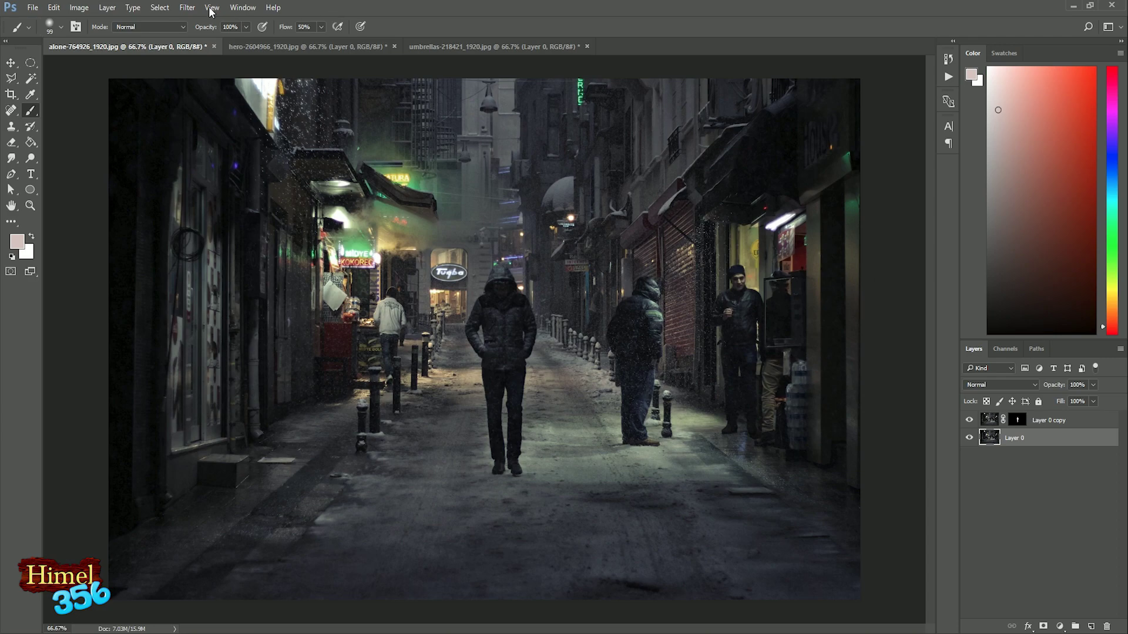
{"action": "left_click", "coordinate": [187, 7]}
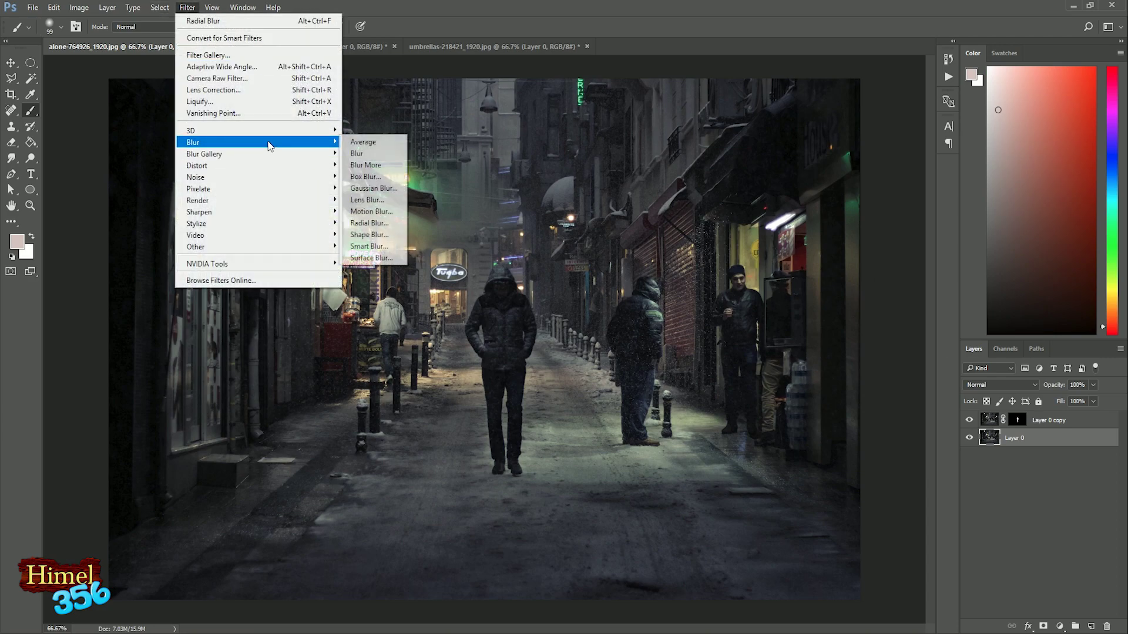
{"action": "mouse_move", "coordinate": [257, 142]}
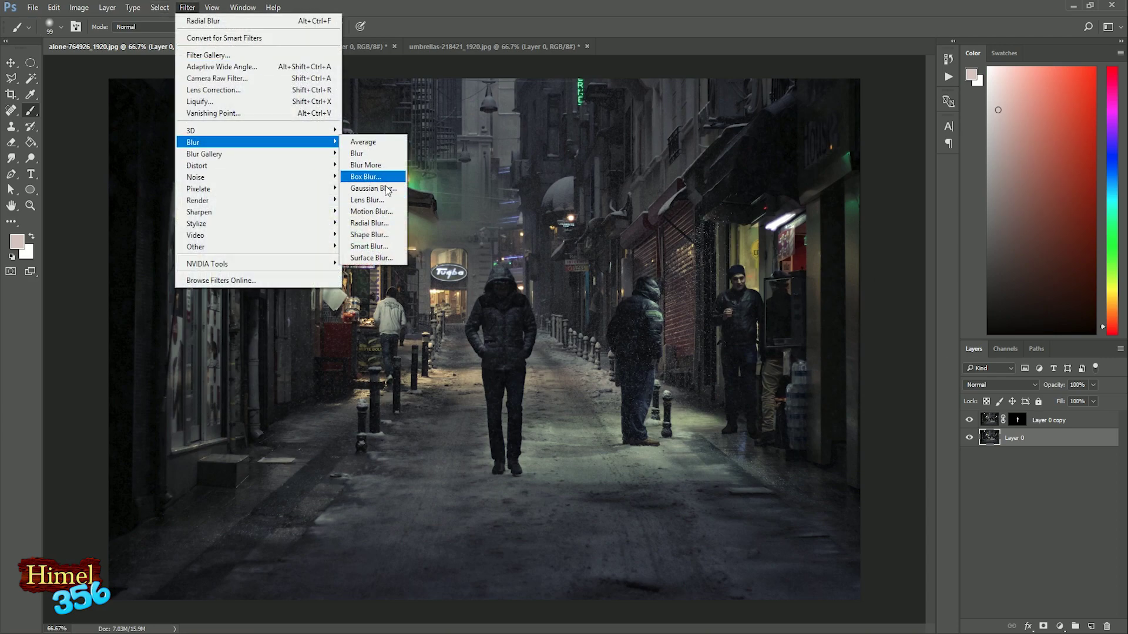
{"action": "left_click", "coordinate": [373, 223]}
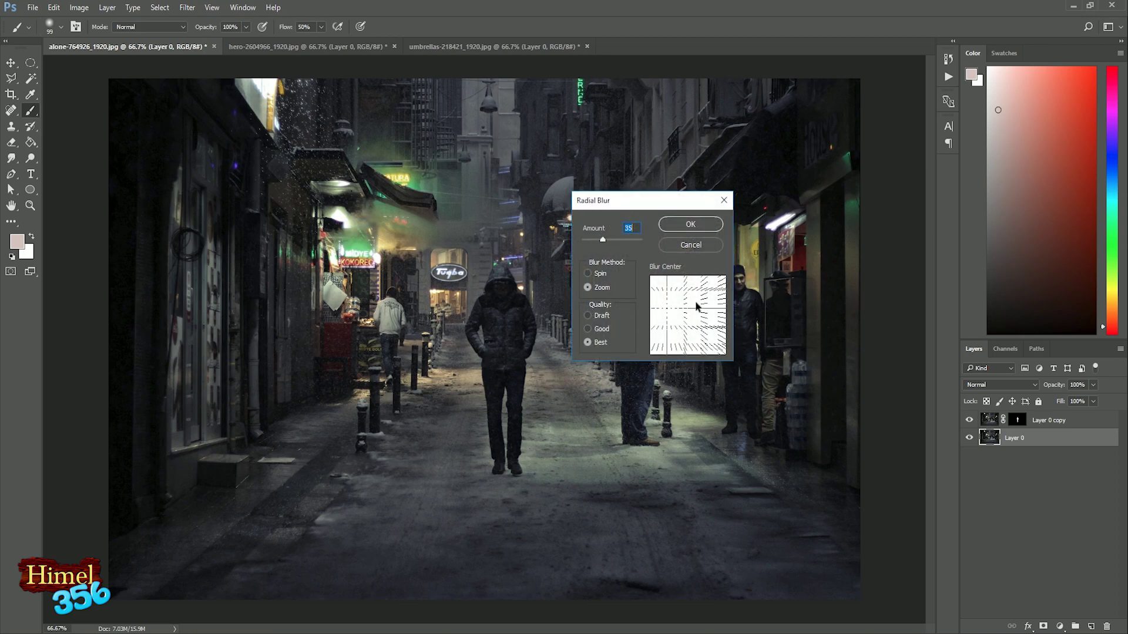
{"action": "left_click", "coordinate": [665, 310]}
{"action": "left_click_drag", "start_coordinate": [664, 310], "coordinate": [687, 316]}
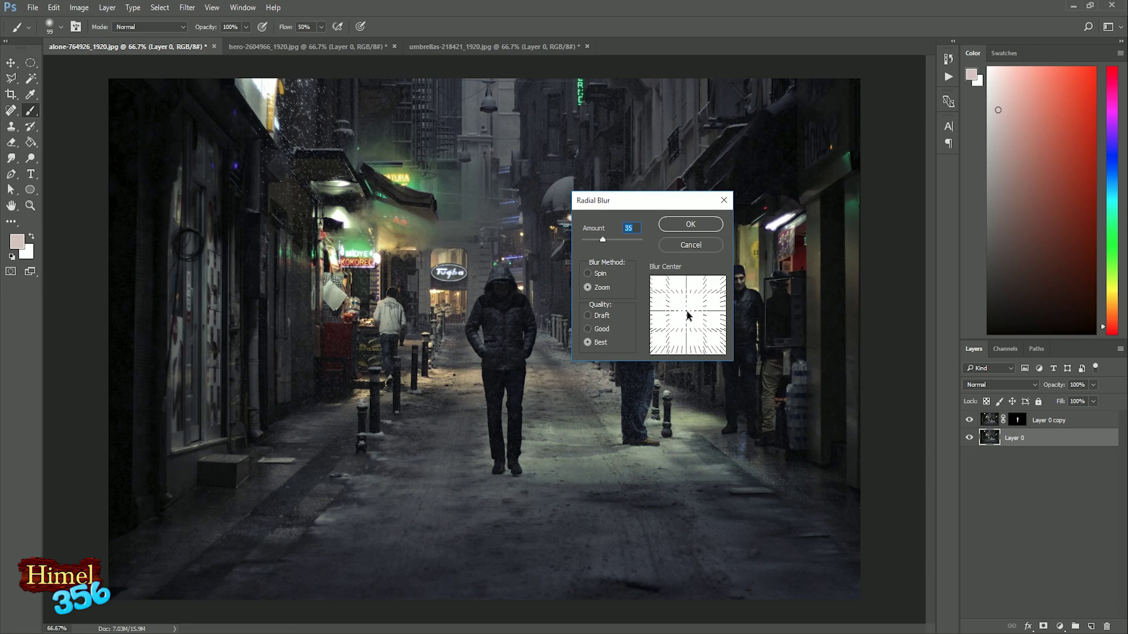
{"action": "left_click", "coordinate": [687, 225]}
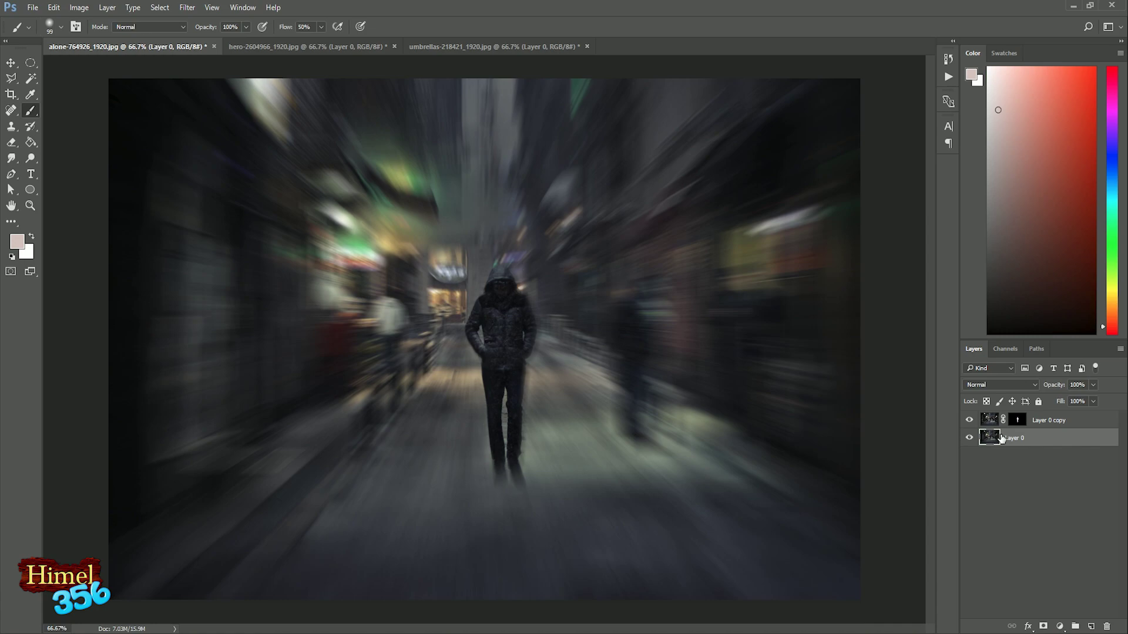
{"action": "key", "text": "ctrl+z"}
- Reapply a Zoom radial blur, amount 35, centred up-right, then brush the canvas
{"action": "left_click", "coordinate": [187, 7]}
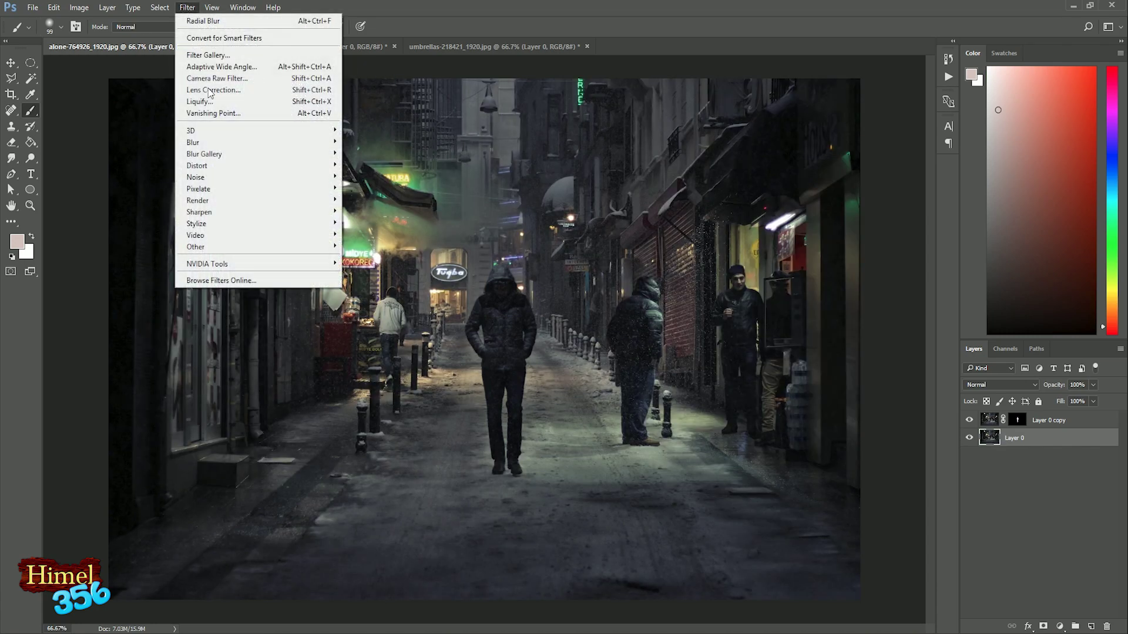
{"action": "mouse_move", "coordinate": [229, 142]}
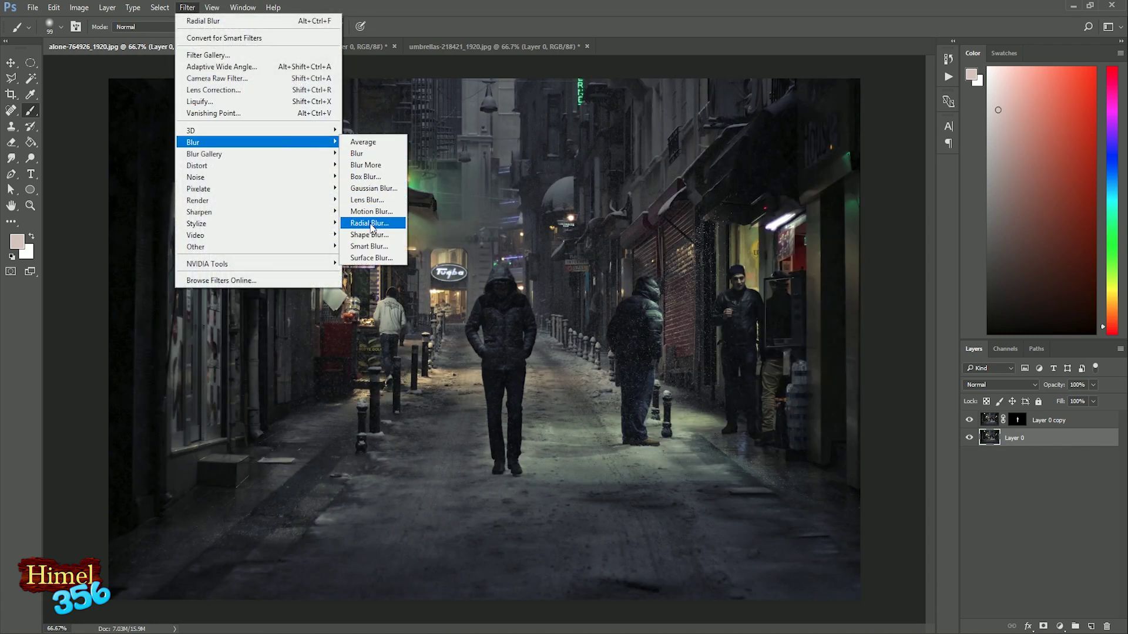
{"action": "left_click", "coordinate": [370, 223]}
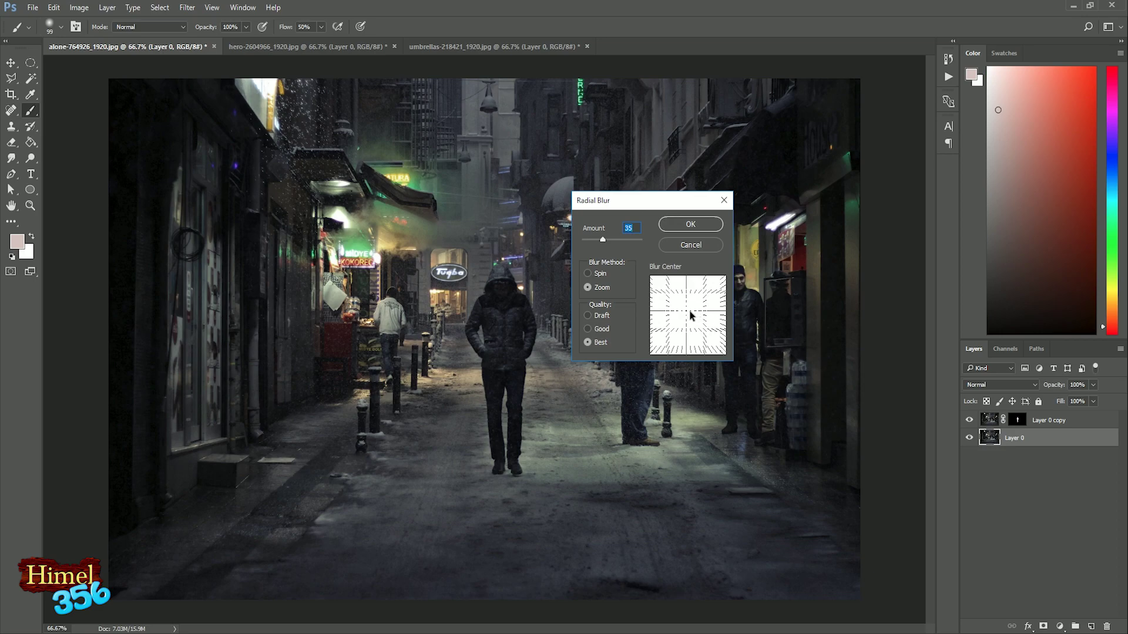
{"action": "left_click_drag", "start_coordinate": [687, 315], "coordinate": [690, 313]}
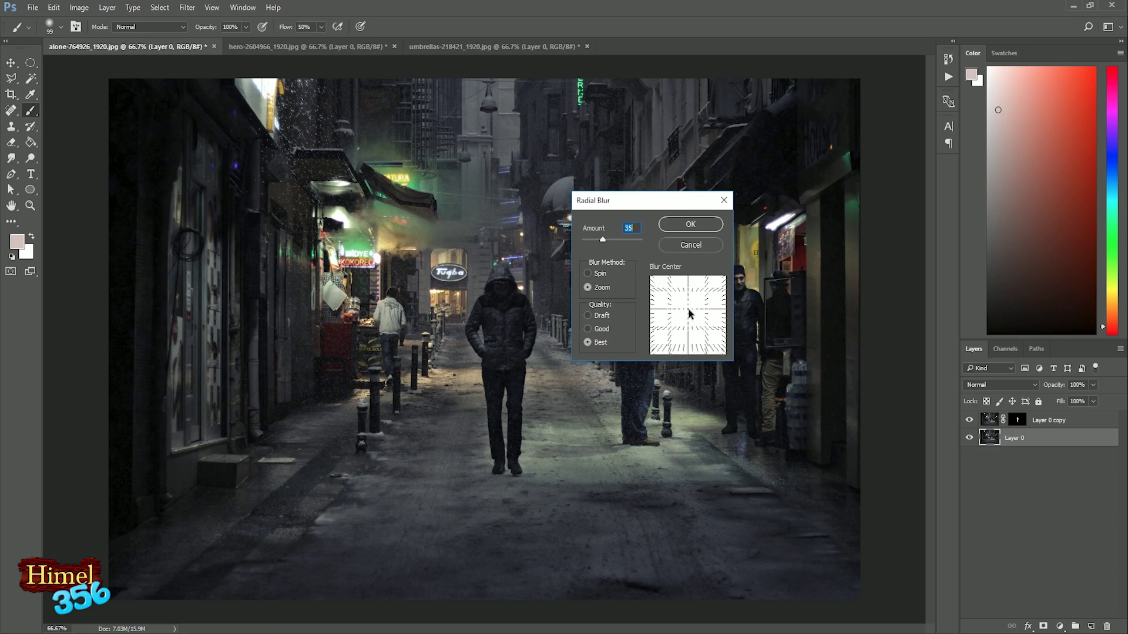
{"action": "left_click", "coordinate": [690, 225]}
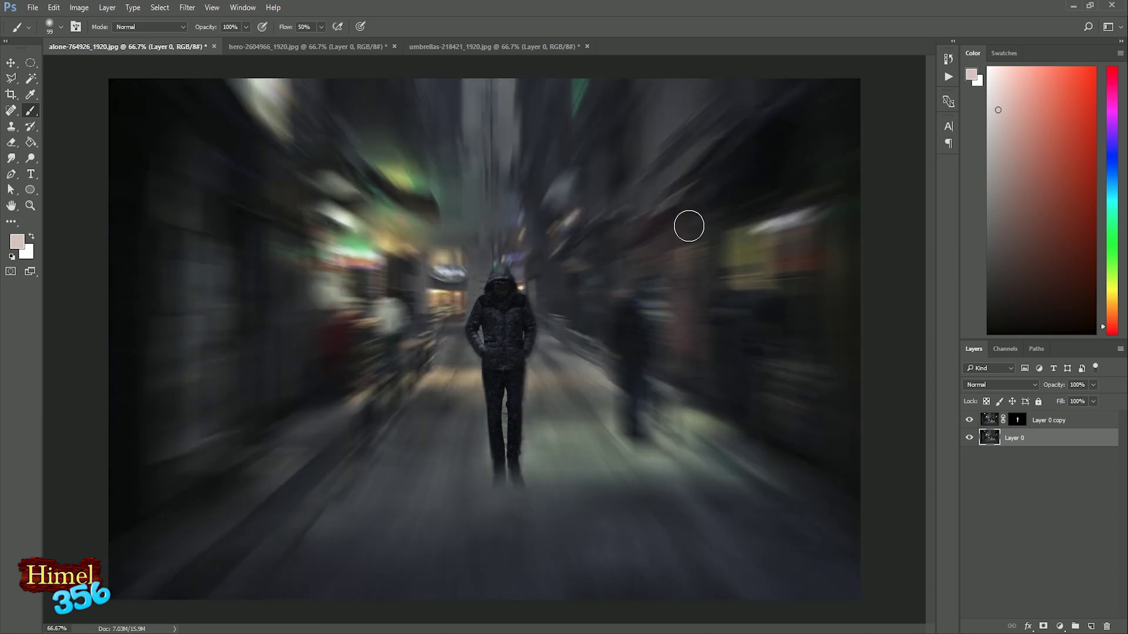
{"action": "mouse_move", "coordinate": [595, 375]}
{"action": "left_mouse_down"}
{"action": "mouse_move", "coordinate": [574, 373]}
{"action": "mouse_move", "coordinate": [623, 379]}
{"action": "left_mouse_up"}
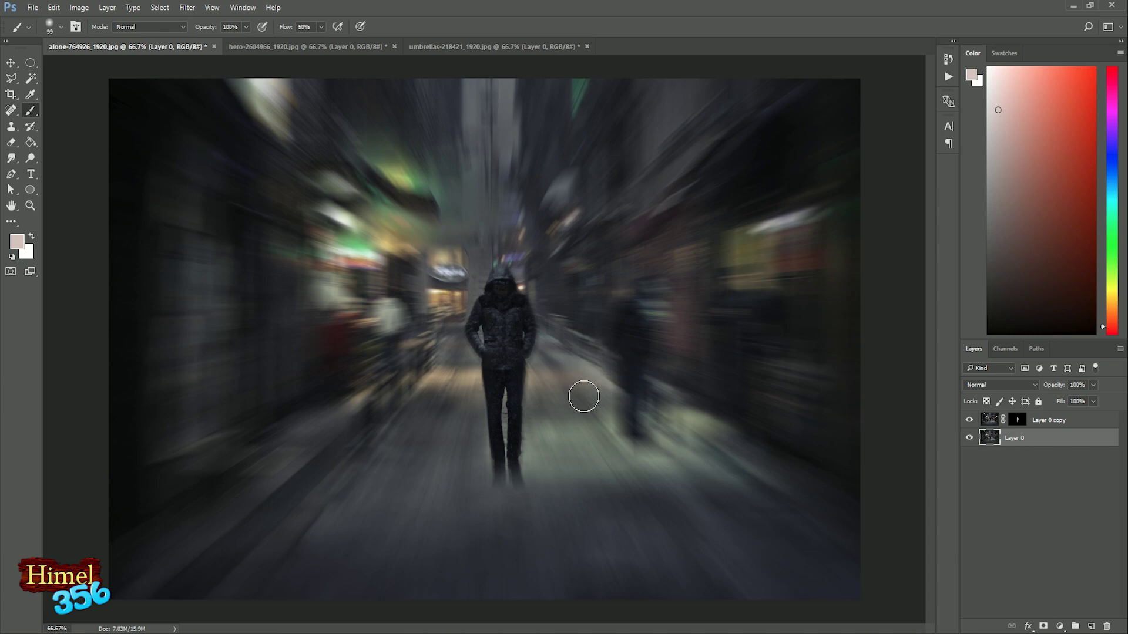